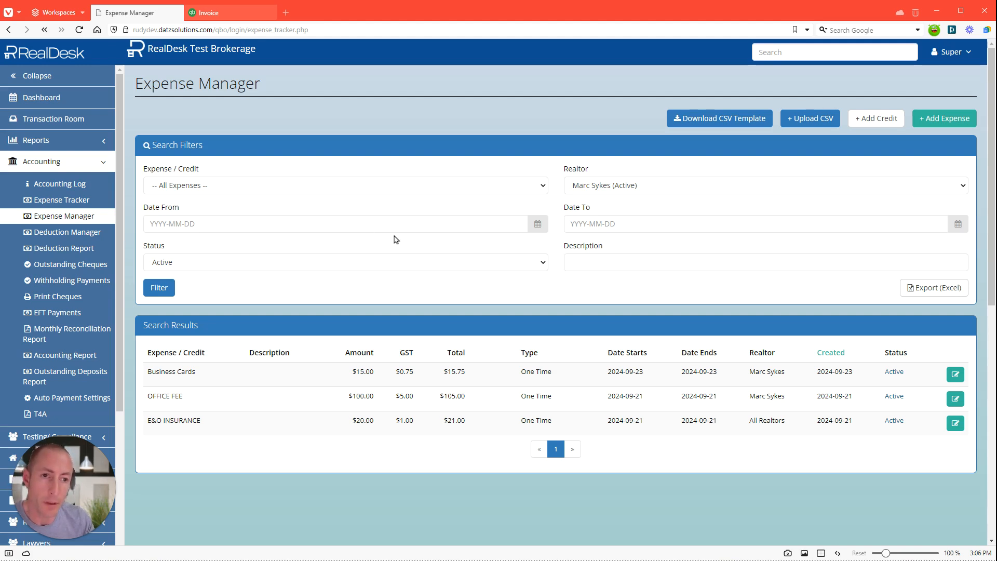
Step: Switch to the QuickBooks invoice for the OFFICE FEE expense and open its linked payment dated 21/09/2024
{"action": "left_click", "coordinate": [480, 391]}
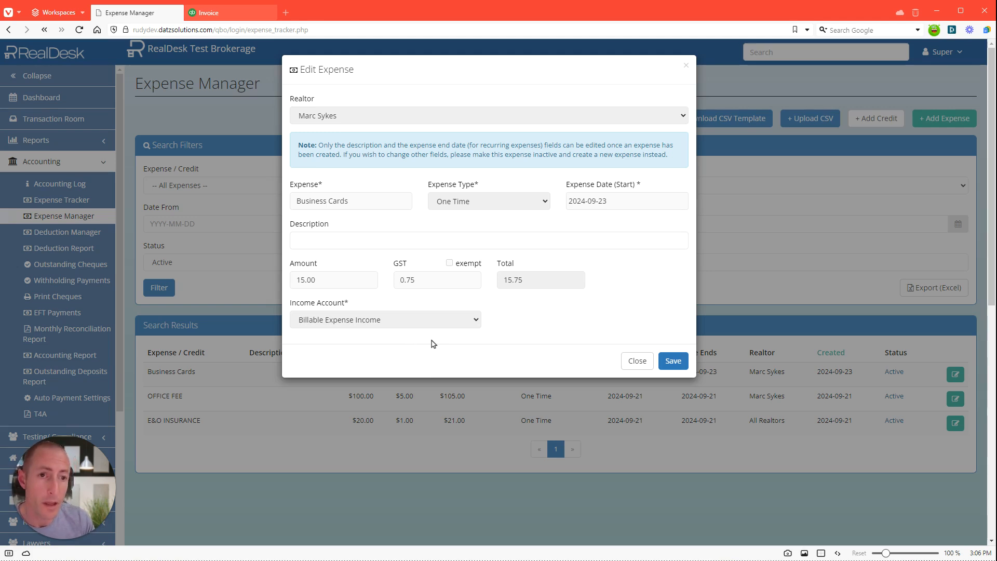
{"action": "key", "text": "ctrl+Tab"}
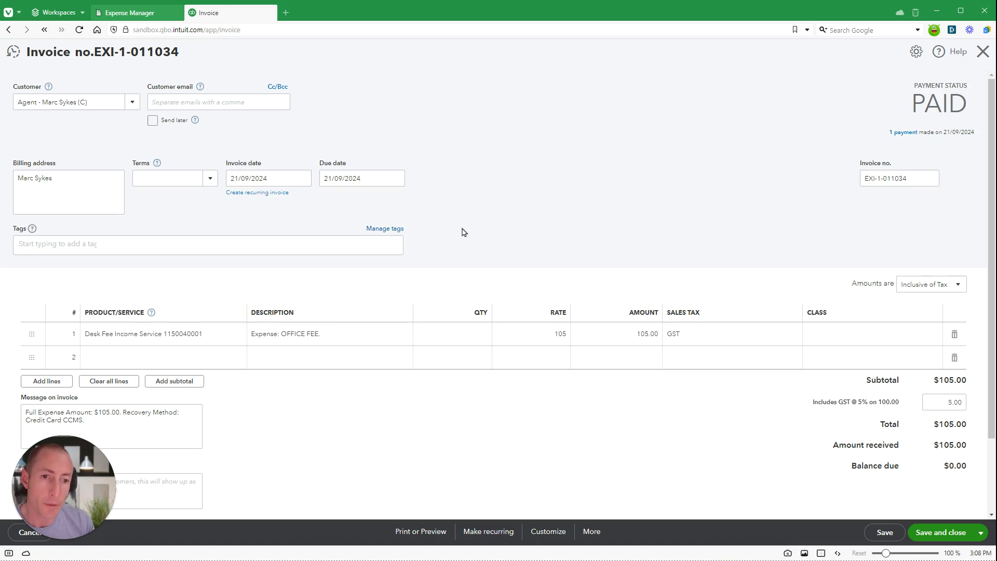
{"action": "left_click", "coordinate": [904, 133]}
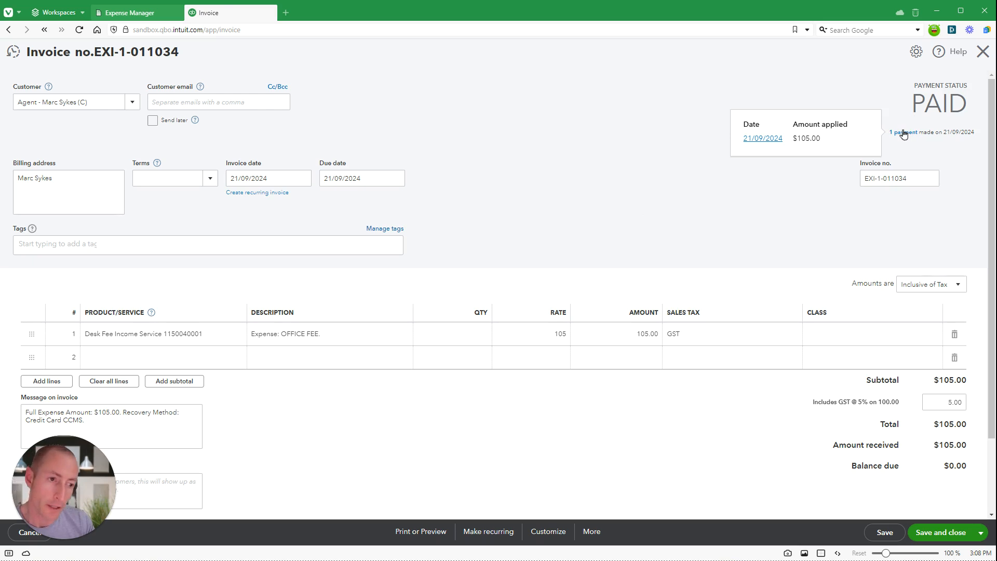
{"action": "left_click", "coordinate": [765, 139]}
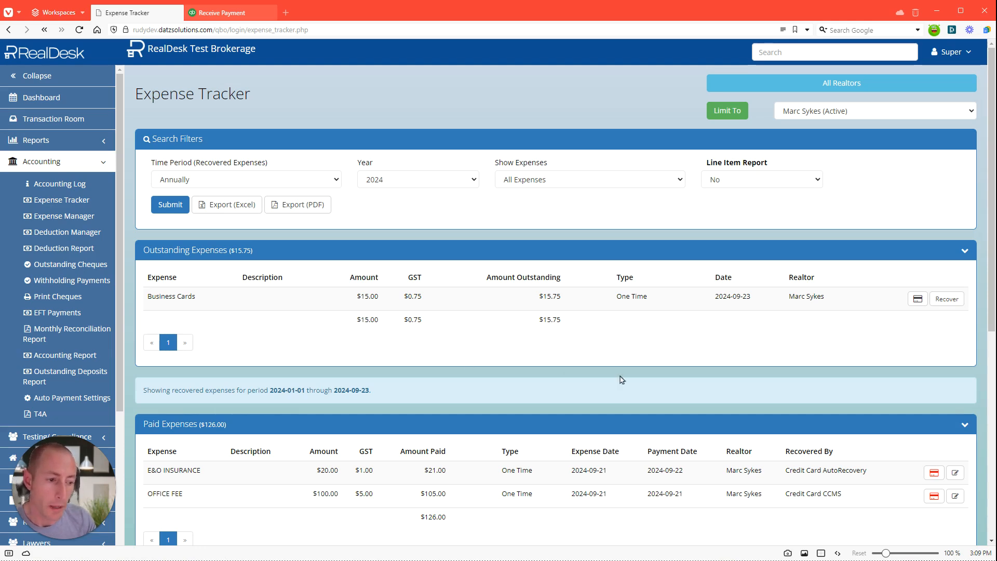
Step: Request recovery of the outstanding Business Cards expense from the realtor's credit card, but cancel instead of confirming
{"action": "left_click", "coordinate": [917, 301]}
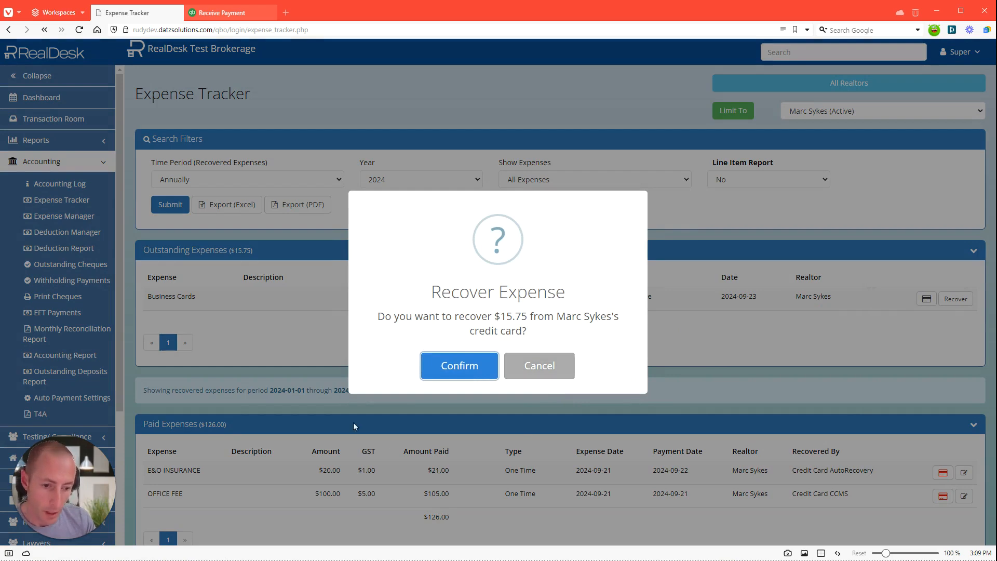
{"action": "left_click", "coordinate": [538, 370]}
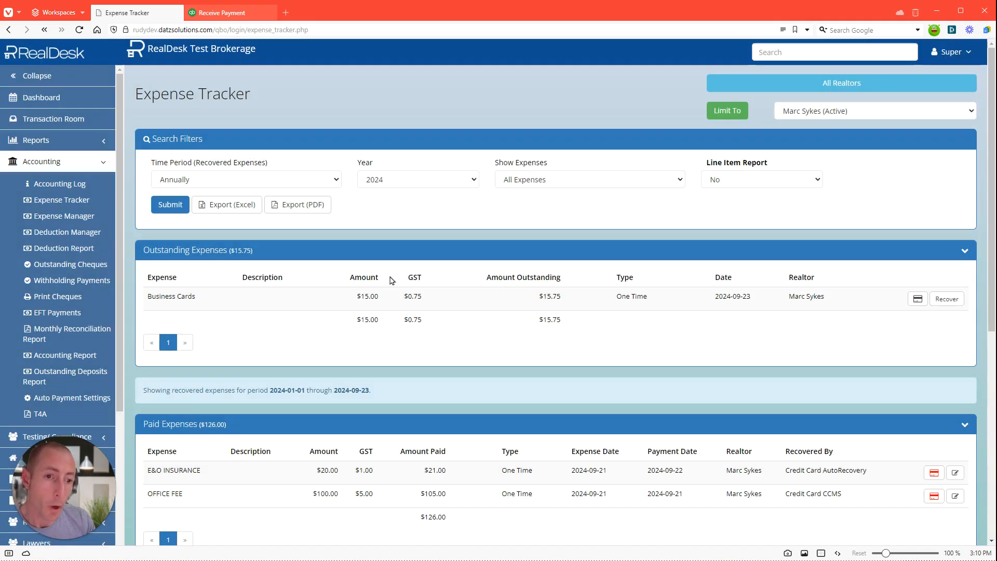
Step: Open the manual recovery form for the Business Cards expense, choose Cheque as the recovery method, and close it without saving
{"action": "left_click", "coordinate": [947, 299]}
{"action": "left_click", "coordinate": [423, 235]}
{"action": "left_click", "coordinate": [429, 265]}
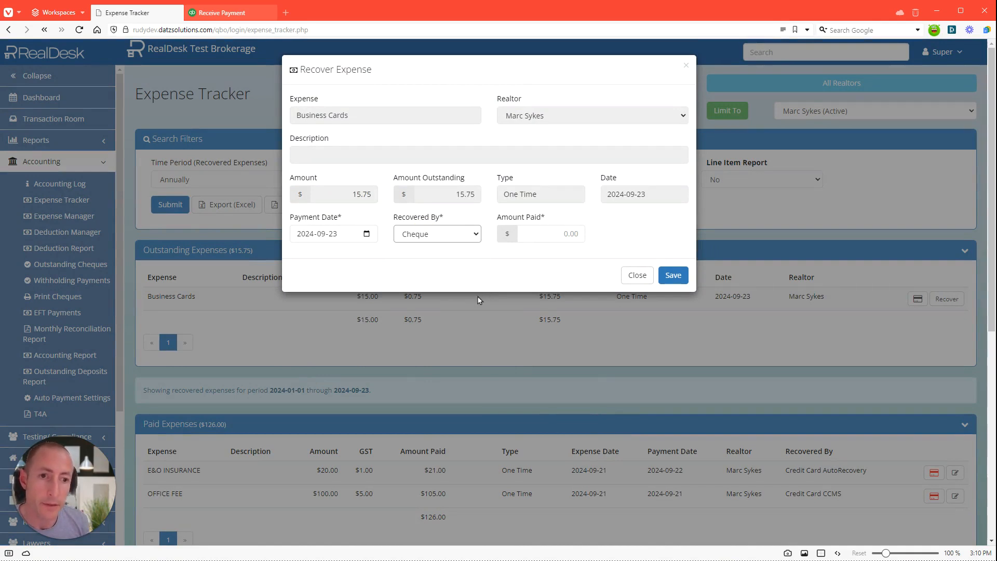
{"action": "left_click", "coordinate": [139, 336]}
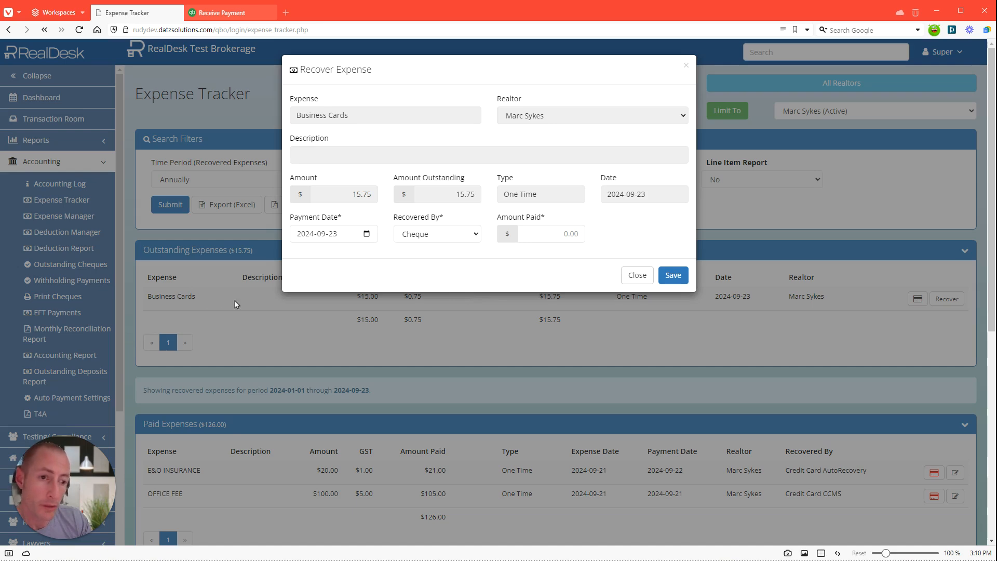
{"action": "left_click", "coordinate": [637, 275]}
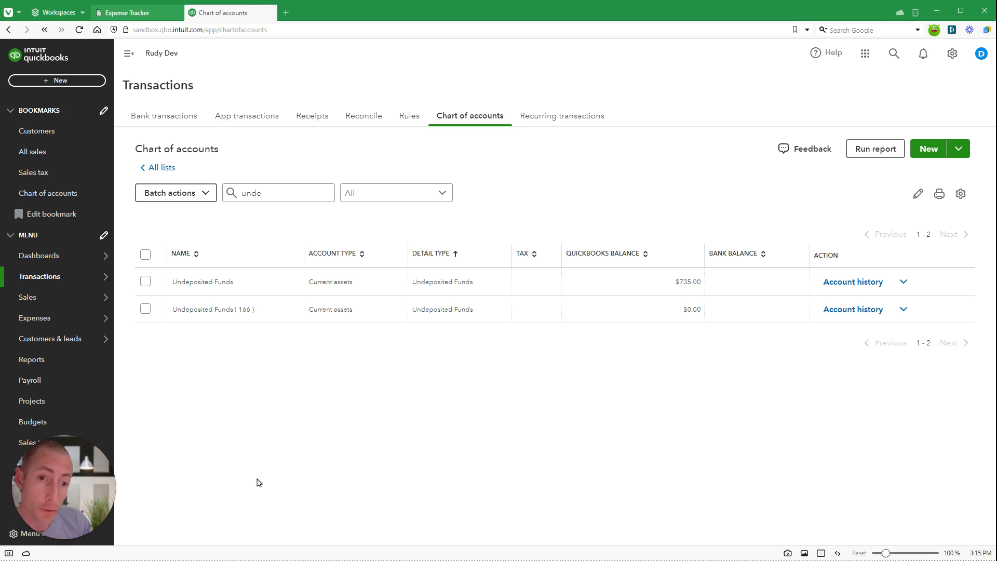
Step: View the account history of the active Undeposited Funds account and start a new transfer with Undeposited Funds as the source
{"action": "left_click", "coordinate": [866, 291]}
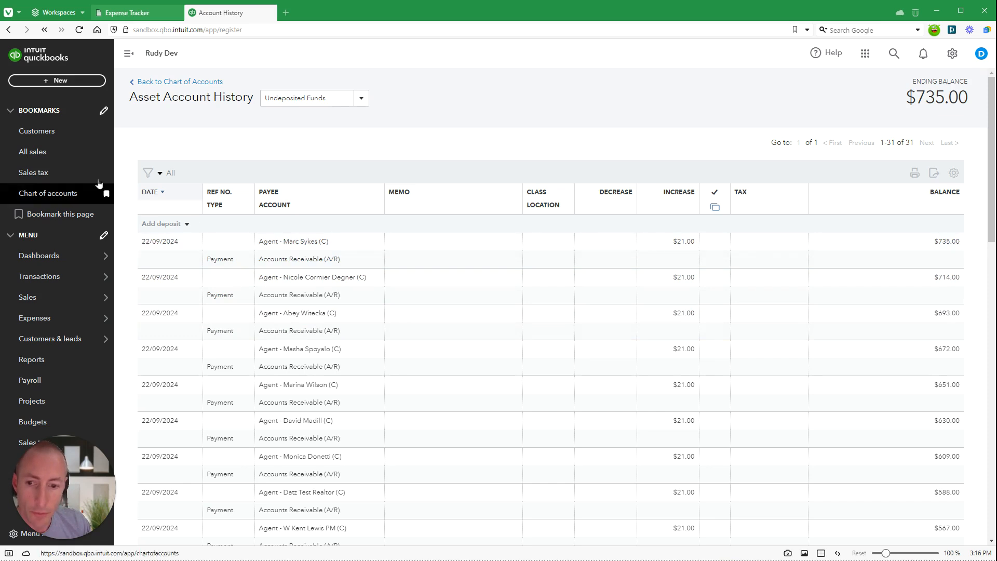
{"action": "left_click", "coordinate": [47, 82]}
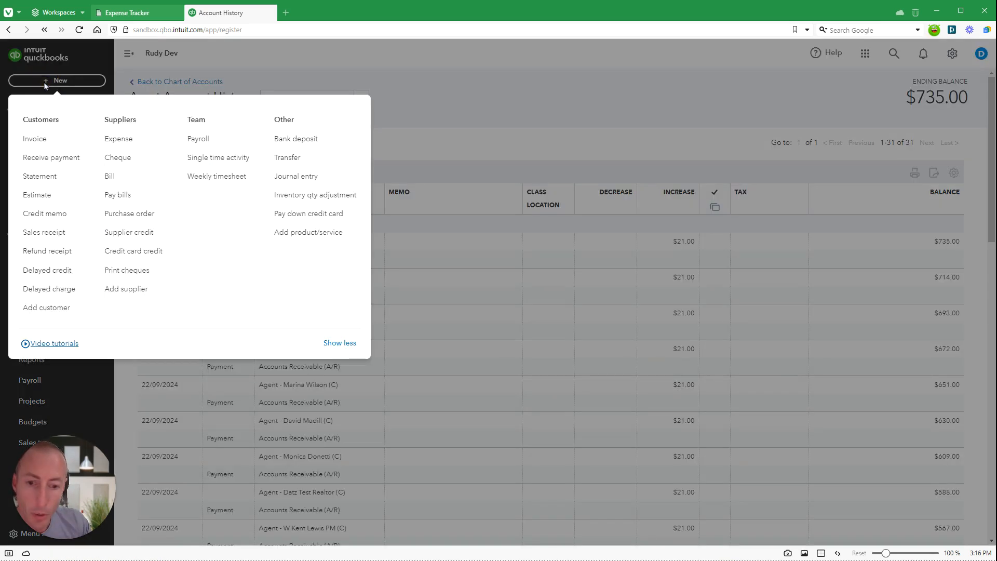
{"action": "left_click", "coordinate": [291, 158]}
{"action": "left_click", "coordinate": [34, 129]}
{"action": "type", "text": "unds"}
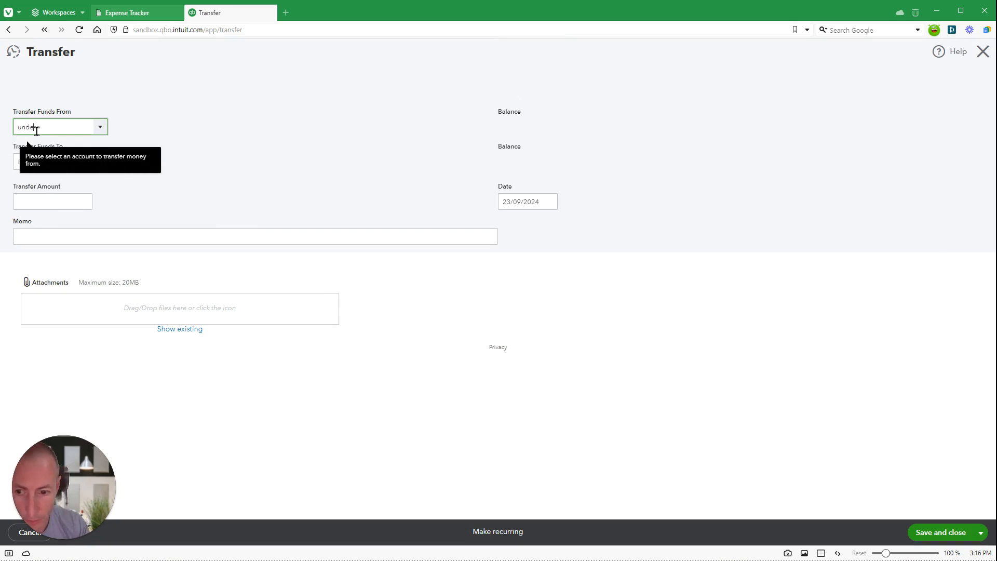
{"action": "left_click", "coordinate": [40, 167]}
Step: Set General Bank Account as the transfer's destination and enter 735.00 as the transfer amount
{"action": "left_click", "coordinate": [40, 161]}
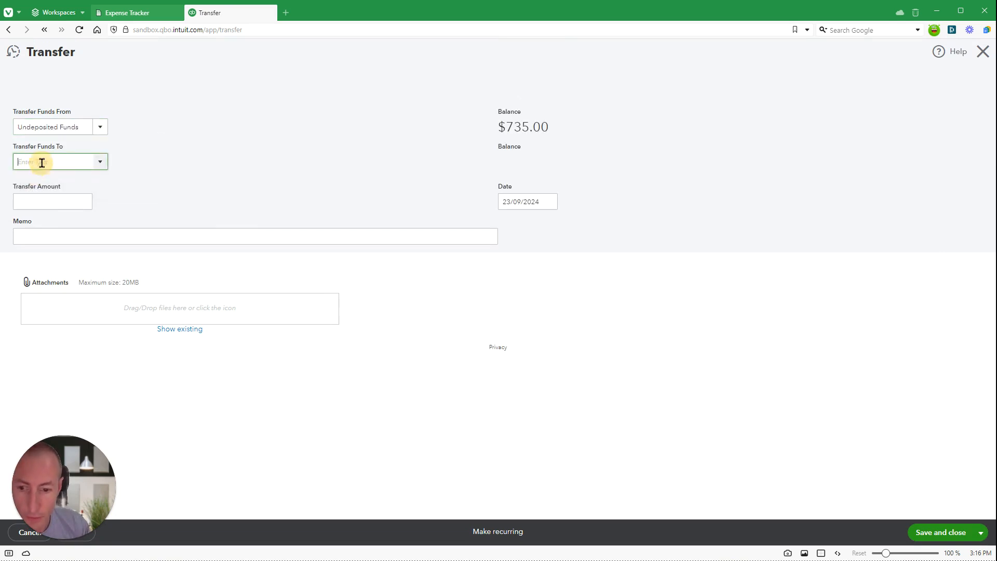
{"action": "left_click", "coordinate": [99, 162]}
{"action": "left_click", "coordinate": [61, 219]}
{"action": "left_click", "coordinate": [44, 200]}
{"action": "type", "text": "735"}
{"action": "key", "text": "Tab"}
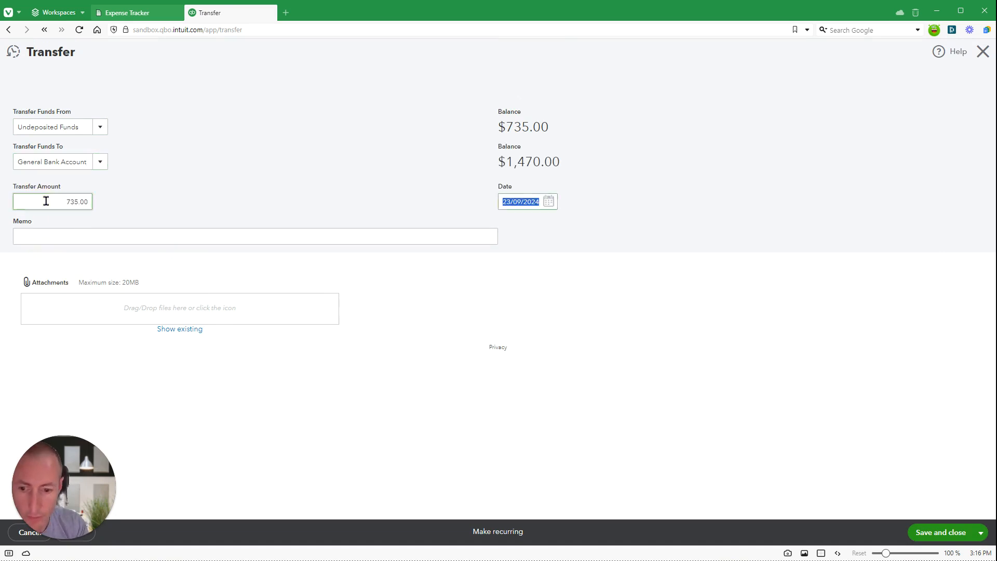
Step: Add the memo "agent expenses" to the transfer, then save and close it
{"action": "left_click", "coordinate": [118, 233]}
{"action": "type", "text": "agent expenses"}
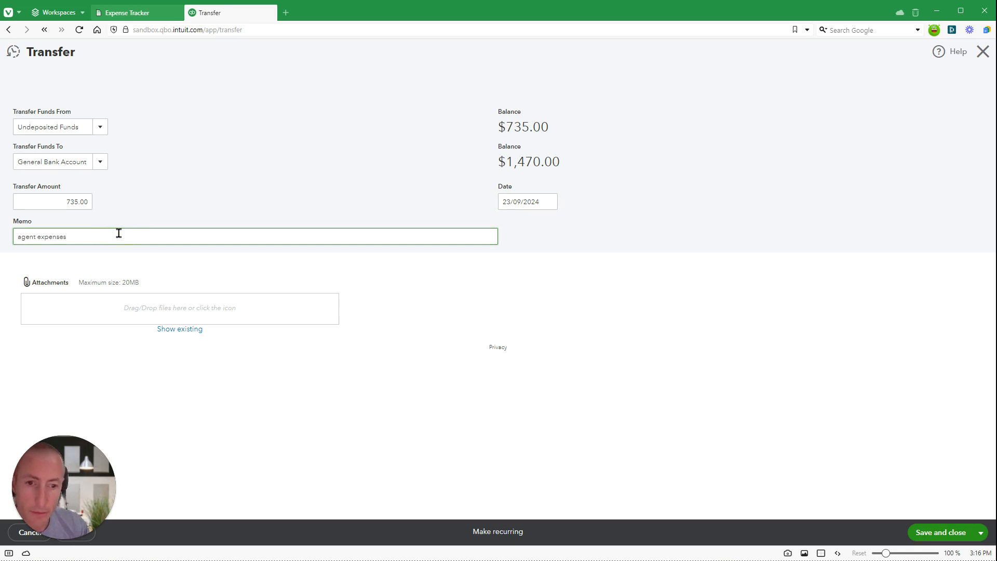
{"action": "left_click", "coordinate": [291, 150]}
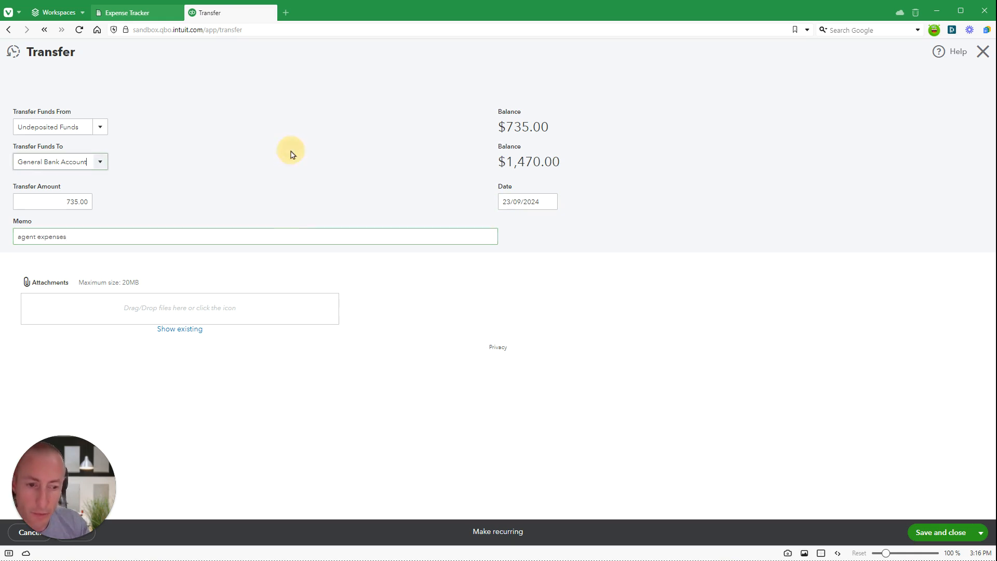
{"action": "left_click", "coordinate": [933, 532]}
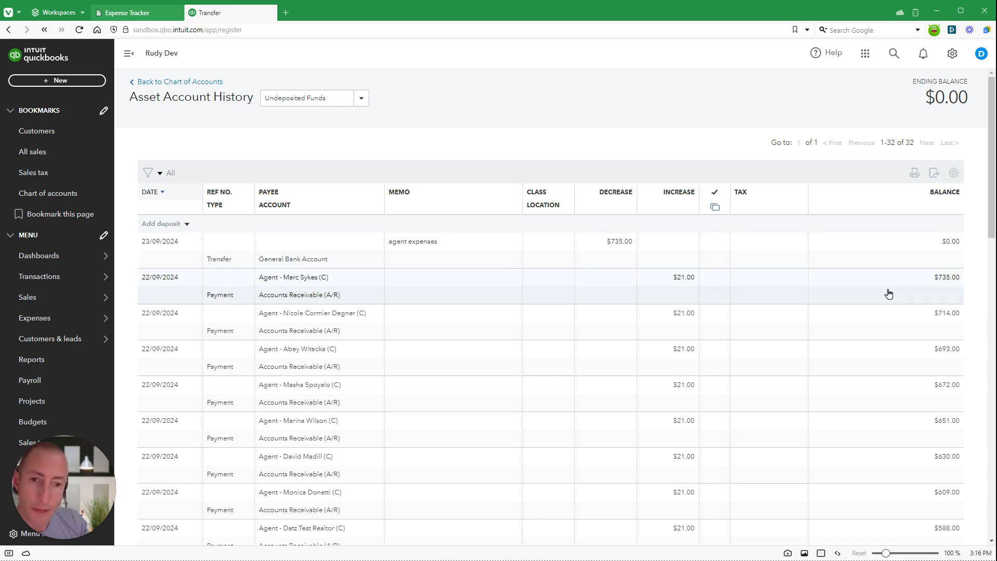
Step: Switch the account history to General Bank Account to check the transferred deposit
{"action": "left_click", "coordinate": [361, 98]}
{"action": "scroll", "coordinate": [347, 139], "scroll_direction": "up", "scroll_amount": 3}
{"action": "left_click", "coordinate": [347, 137]}
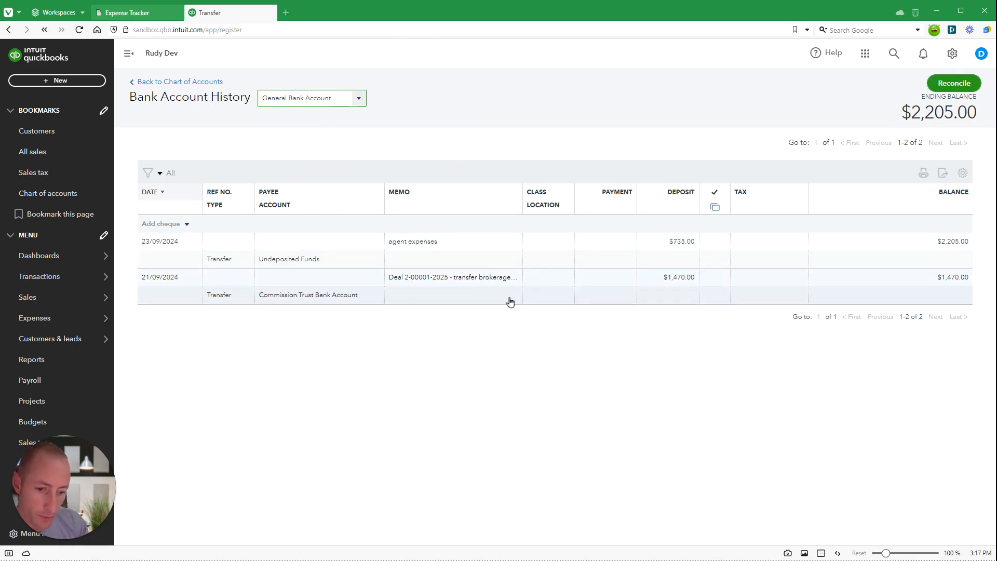
{"action": "left_click", "coordinate": [361, 389]}
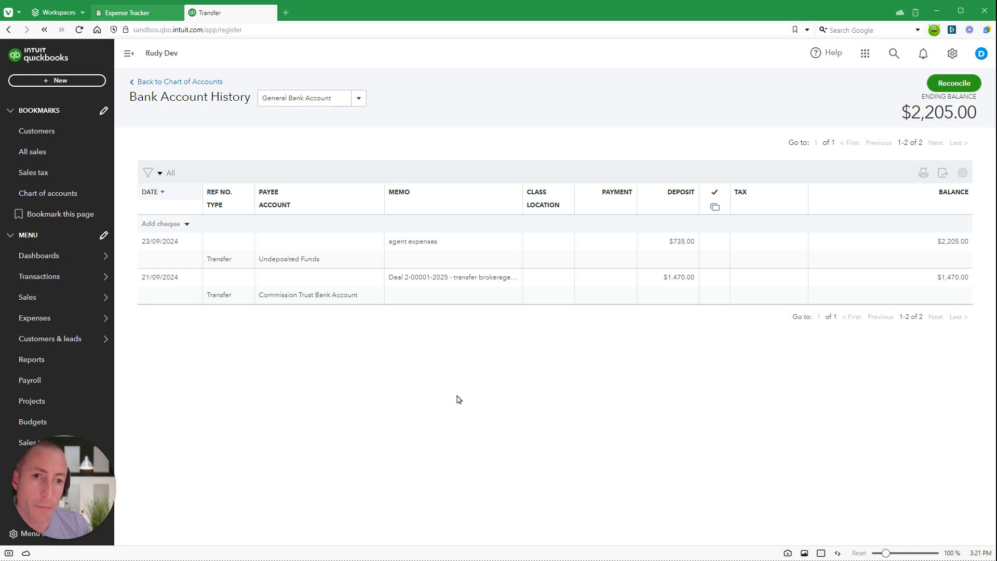
{"action": "mouse_move", "coordinate": [78, 318]}
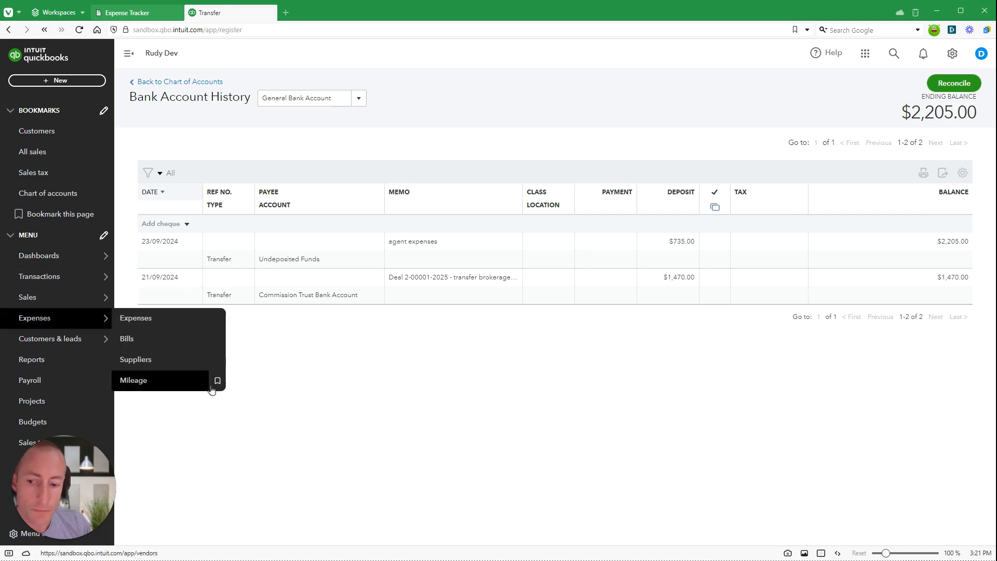